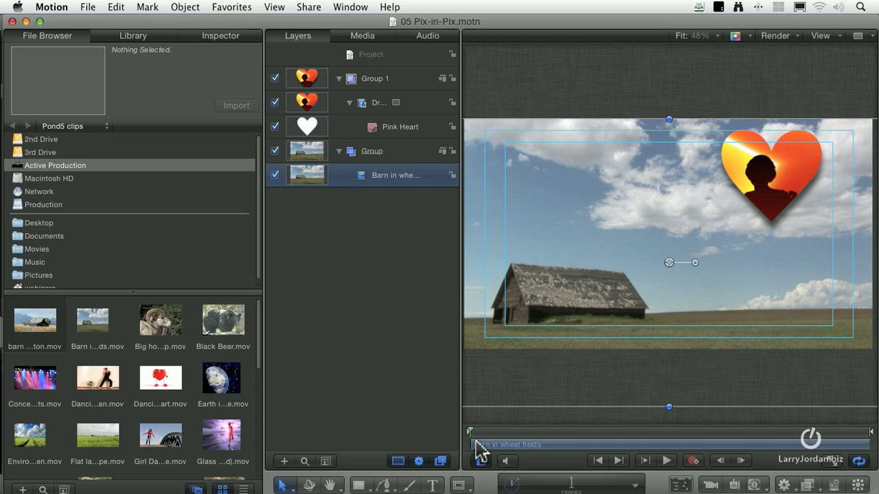
# Adjust the picture inside the heart frame and play back the finished composition.
pyautogui.click(464, 431)
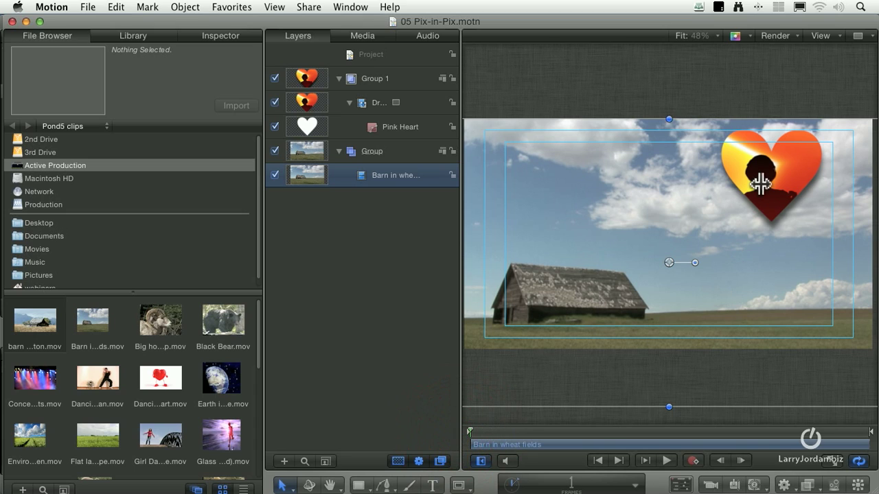
pyautogui.moveTo(760, 184)
pyautogui.mouseDown()
pyautogui.moveTo(784, 200)
pyautogui.moveTo(752, 169)
pyautogui.mouseUp()
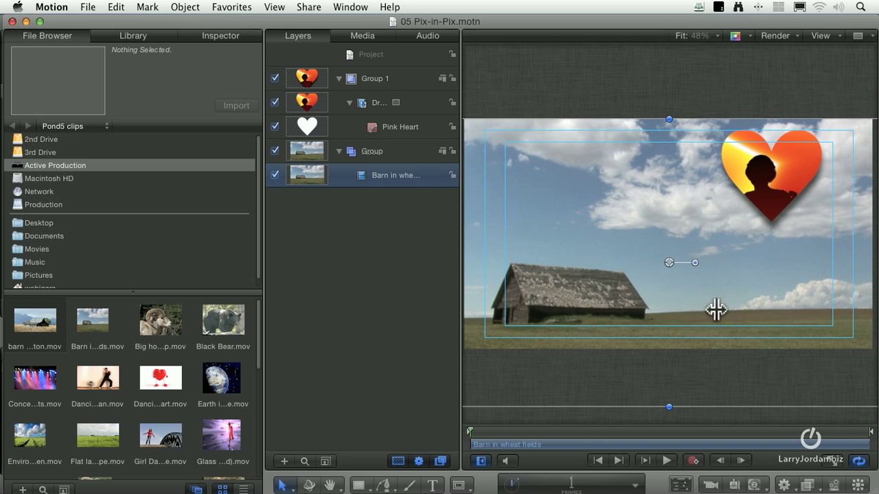
pyautogui.click(665, 463)
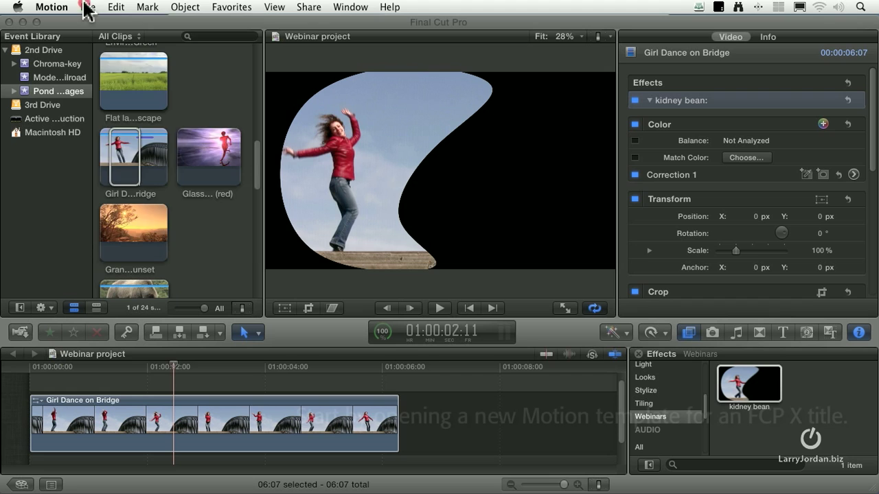
# Create a new Broadcast HD 720 project from the Project Browser and enlarge its window to fill the screen.
pyautogui.click(88, 7)
pyautogui.click(89, 36)
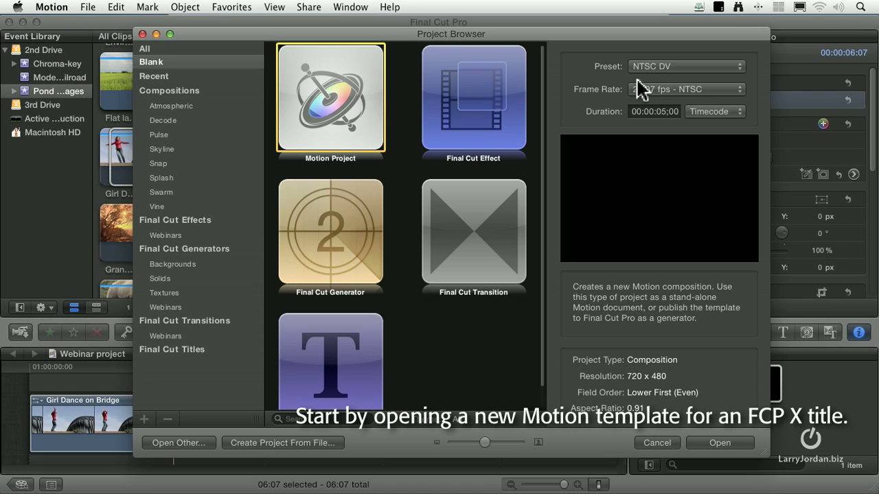
pyautogui.click(649, 89)
pyautogui.click(652, 88)
pyautogui.click(699, 69)
pyautogui.click(711, 145)
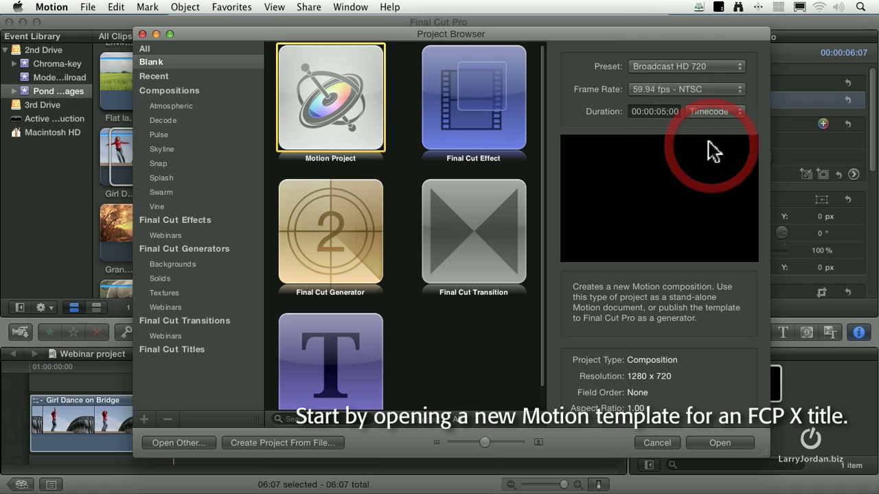
pyautogui.click(701, 442)
pyautogui.moveTo(851, 490); pyautogui.dragTo(878, 493)
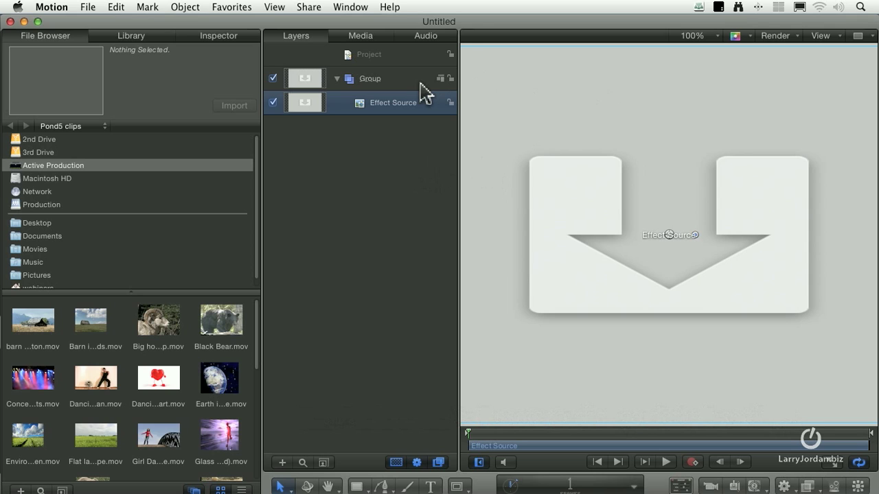
# Fit the canvas to the frame and drop the barn-in-wheat-fields clip into the Effect Source placeholder.
pyautogui.hotkey('shift', 'z')
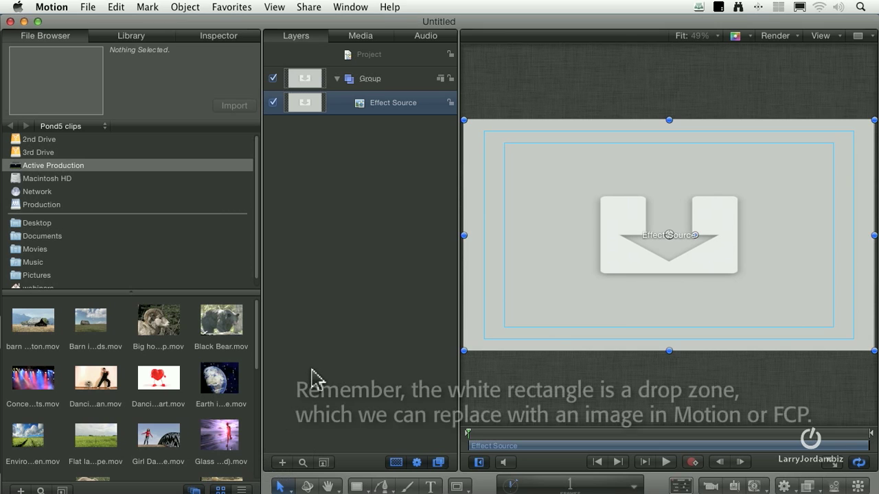
pyautogui.moveTo(86, 318); pyautogui.dragTo(378, 103)
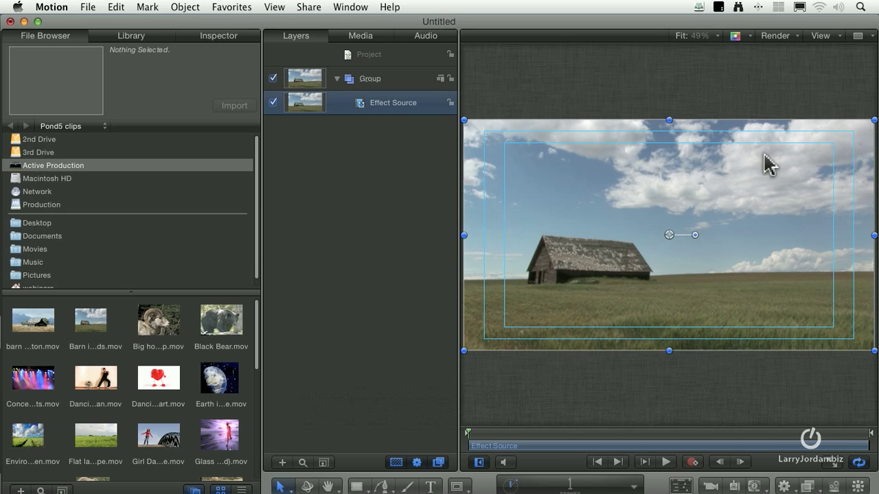
# Collapse the barn group, add a new empty group named 'Heart', and show the Library.
pyautogui.click(336, 79)
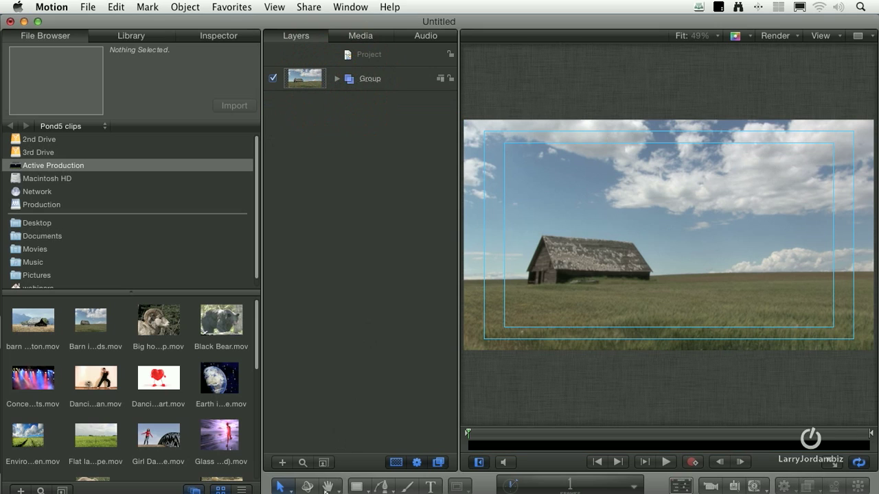
pyautogui.click(282, 463)
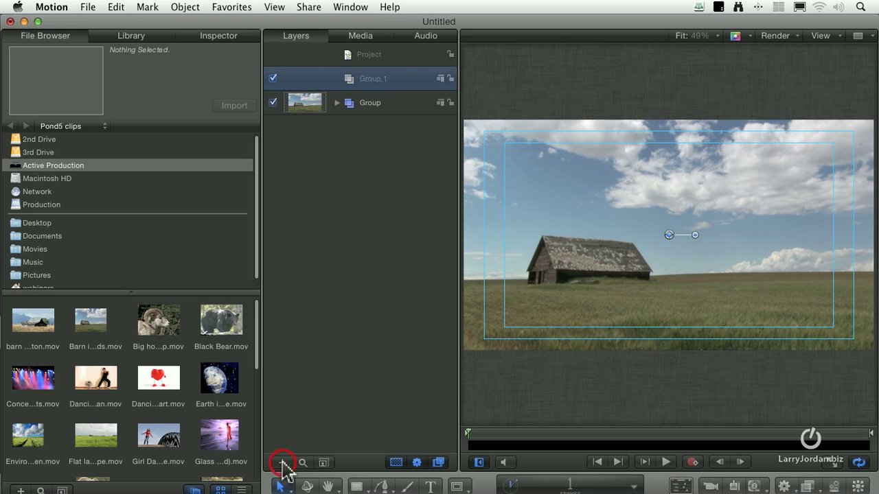
pyautogui.doubleClick(388, 79)
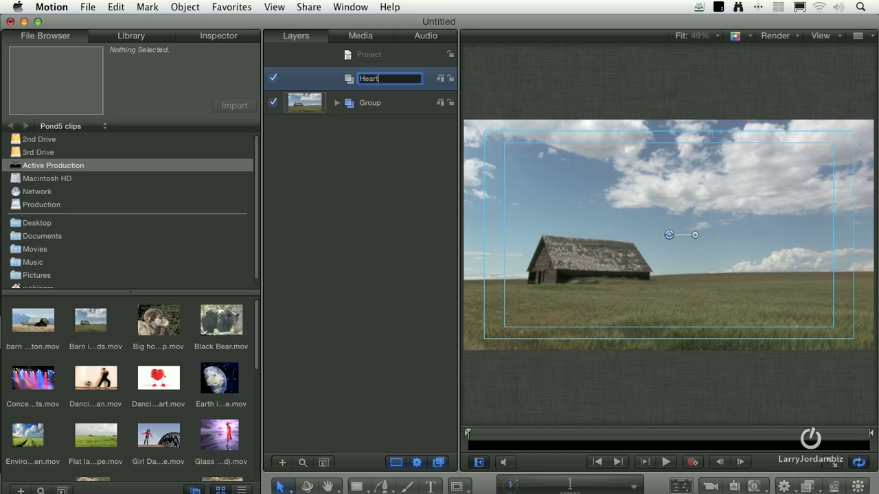
pyautogui.write('Heart')
pyautogui.click(393, 83)
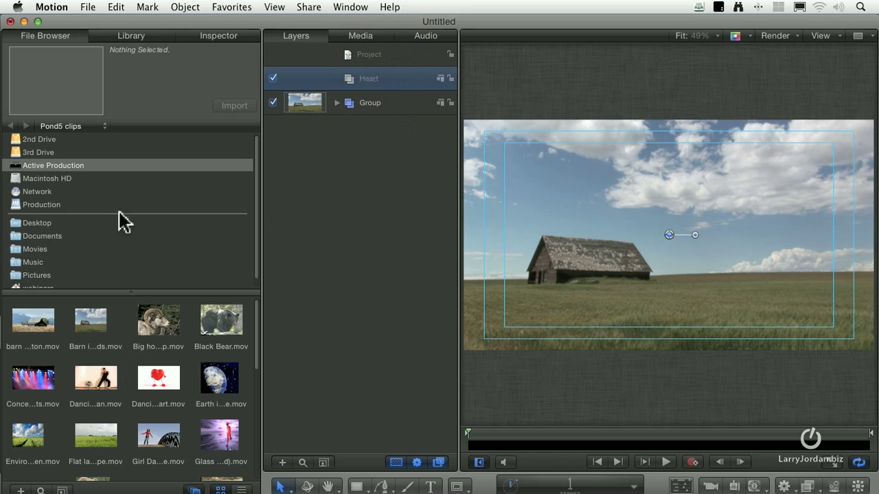
pyautogui.click(123, 37)
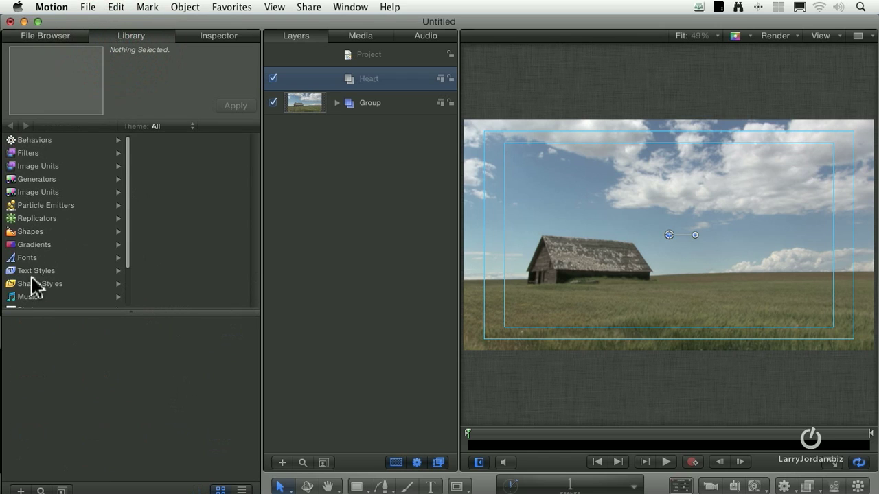
# Apply the Pink Heart shape to the Heart group and place it in the upper-left sky.
pyautogui.click(34, 232)
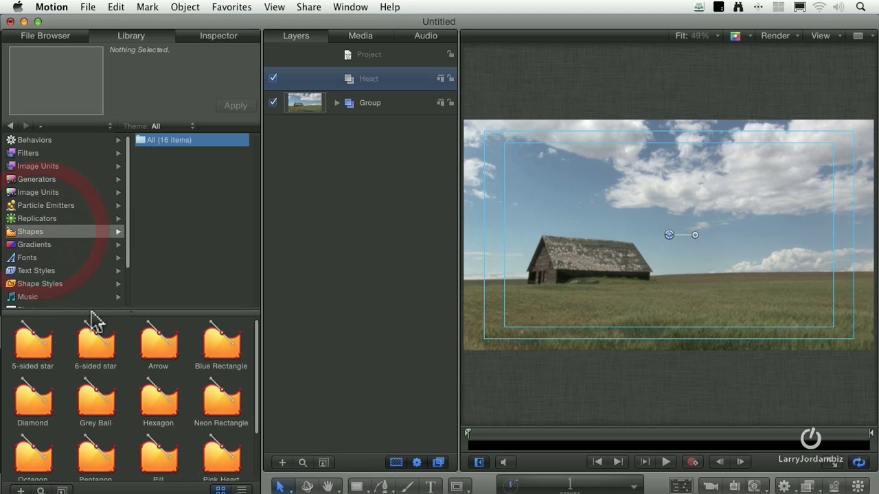
pyautogui.scroll(-3, 152, 402)
pyautogui.click(223, 415)
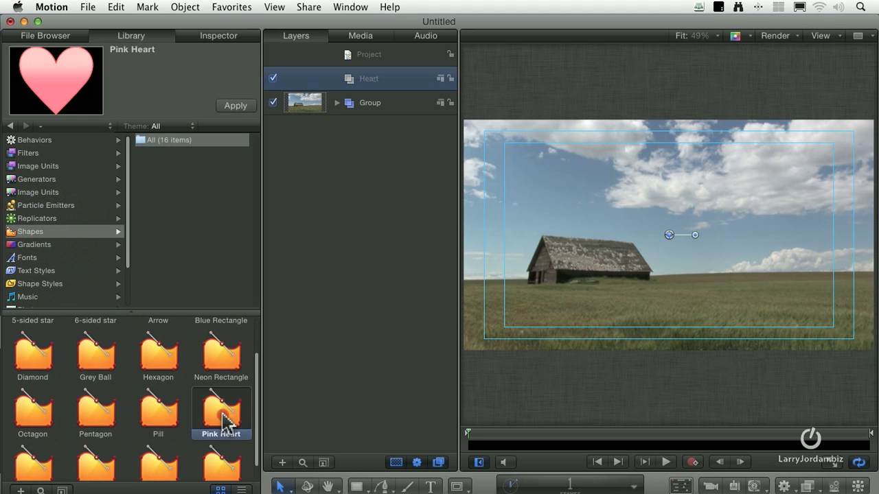
pyautogui.moveTo(77, 96)
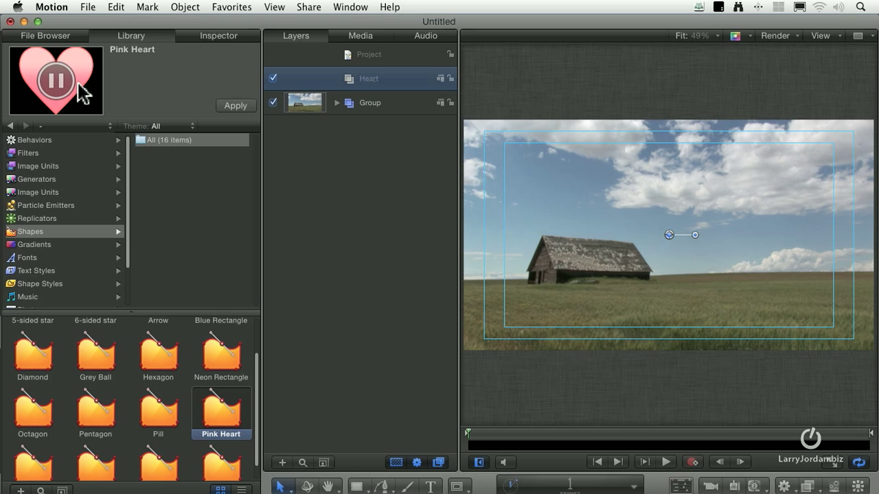
pyautogui.click(235, 106)
pyautogui.moveTo(680, 250); pyautogui.dragTo(532, 217)
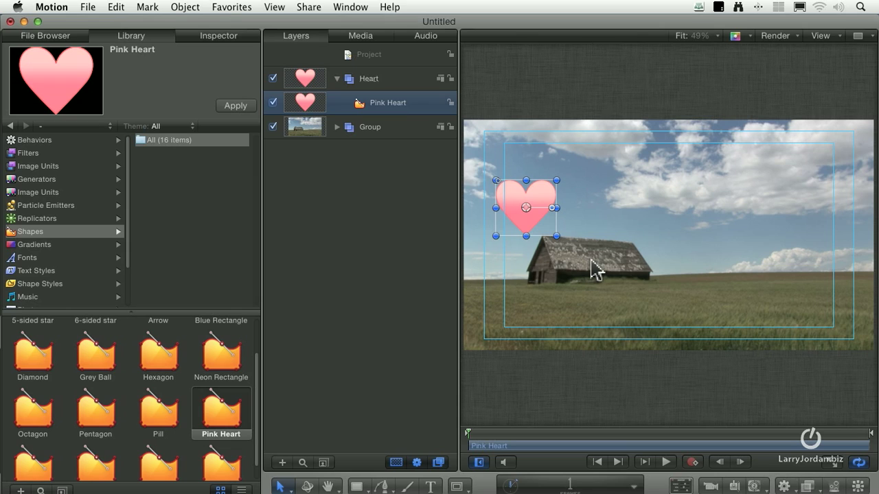
pyautogui.click(404, 80)
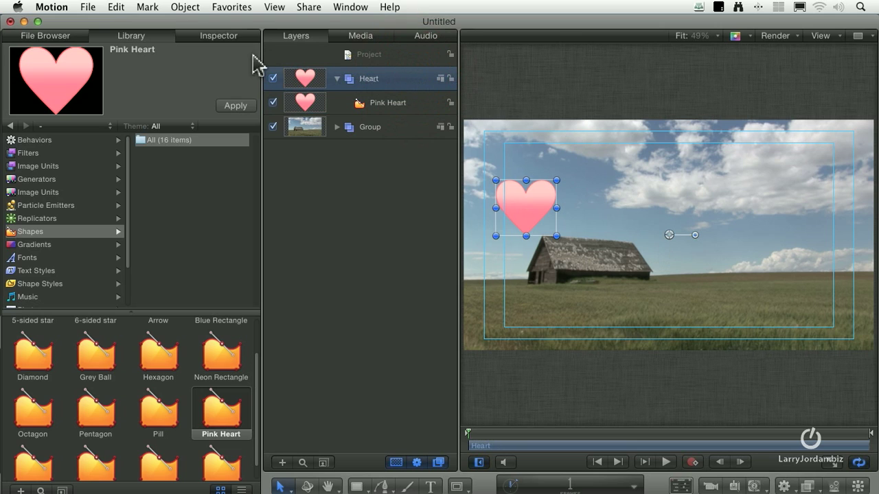
# Add a new drop zone, shrink it into the upper right, and move the heart over it.
pyautogui.click(179, 7)
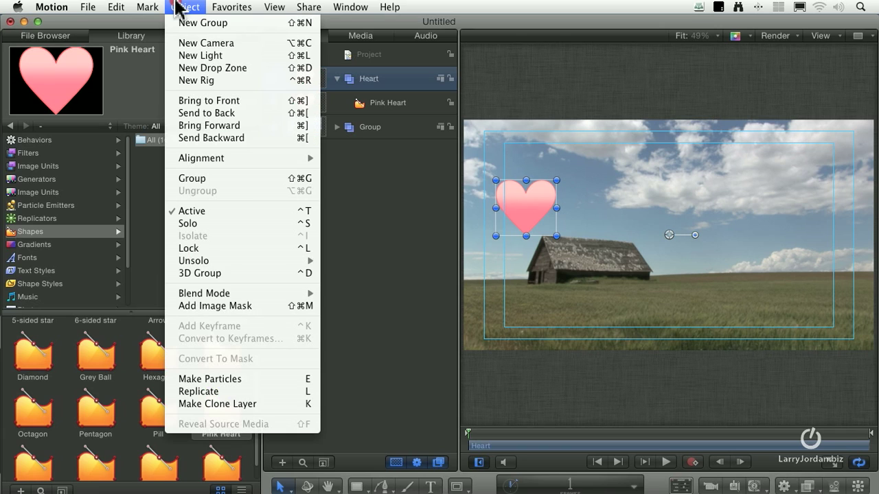
pyautogui.click(245, 68)
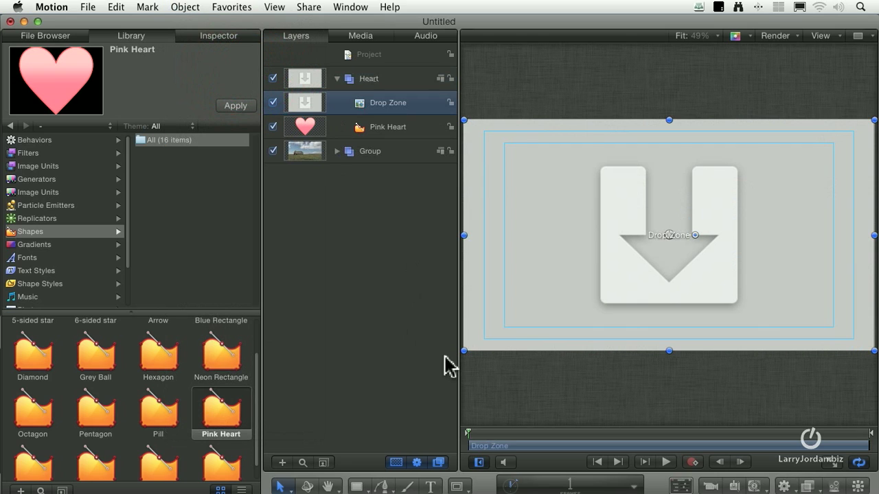
pyautogui.moveTo(464, 353); pyautogui.dragTo(732, 202)
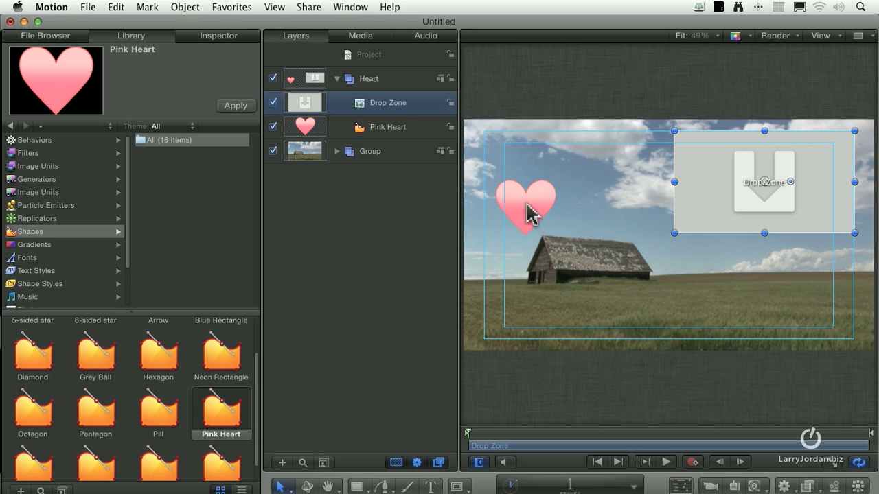
pyautogui.moveTo(526, 208); pyautogui.dragTo(722, 154)
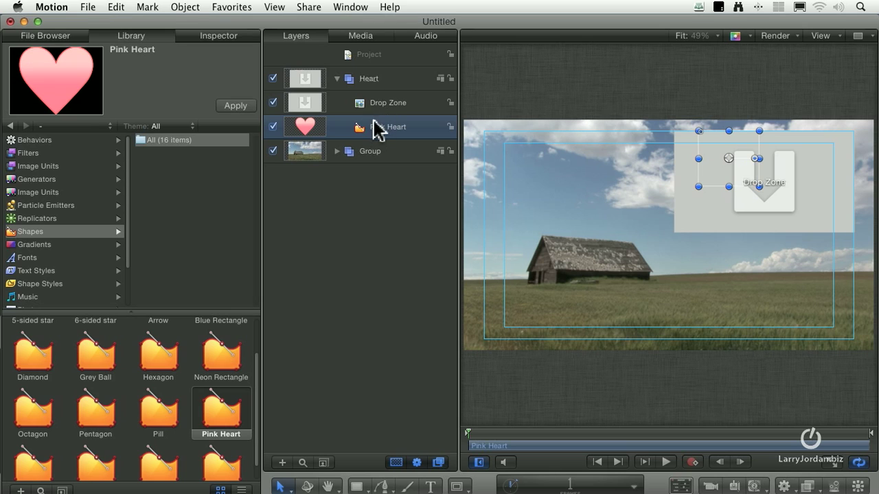
# Stack the Pink Heart above the Drop Zone, then enlarge and center it over the drop zone.
pyautogui.moveTo(367, 127); pyautogui.dragTo(364, 92)
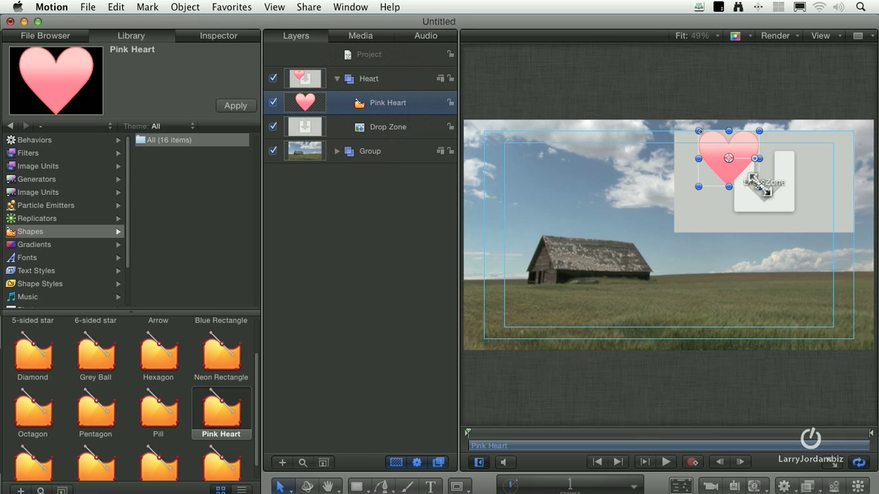
pyautogui.moveTo(756, 186); pyautogui.dragTo(830, 234)
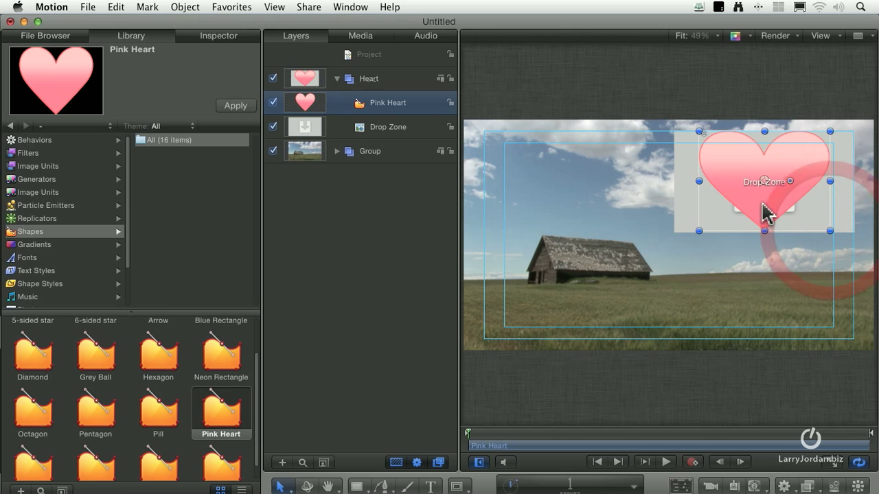
pyautogui.moveTo(765, 212); pyautogui.dragTo(766, 212)
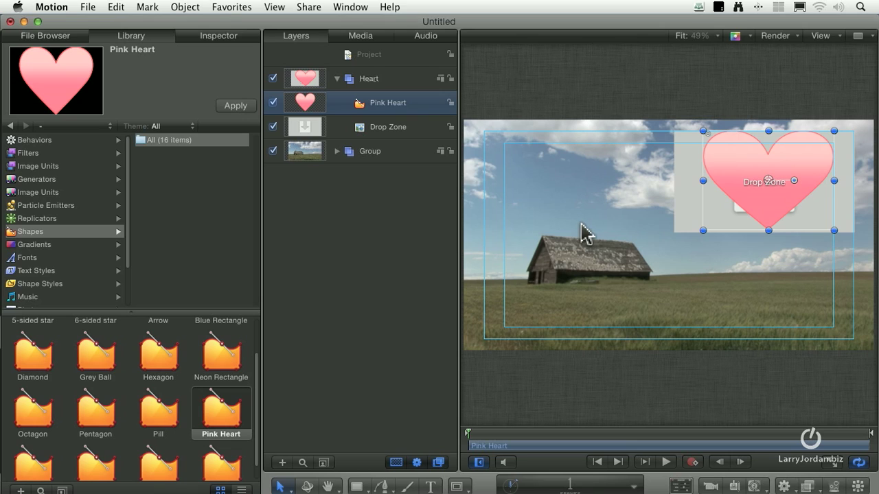
# Make the Pink Heart an image mask on the Drop Zone and enlarge the heart mask.
pyautogui.click(388, 103)
pyautogui.moveTo(389, 103); pyautogui.dragTo(394, 133)
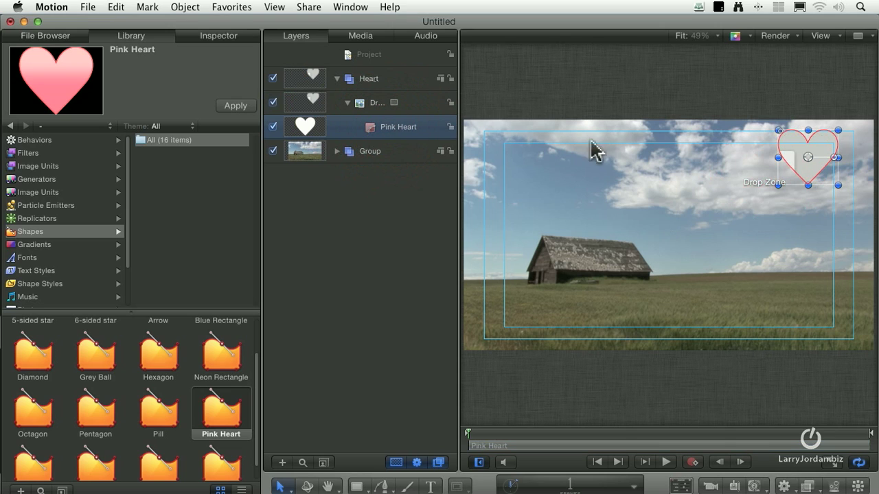
pyautogui.moveTo(779, 184); pyautogui.dragTo(694, 231)
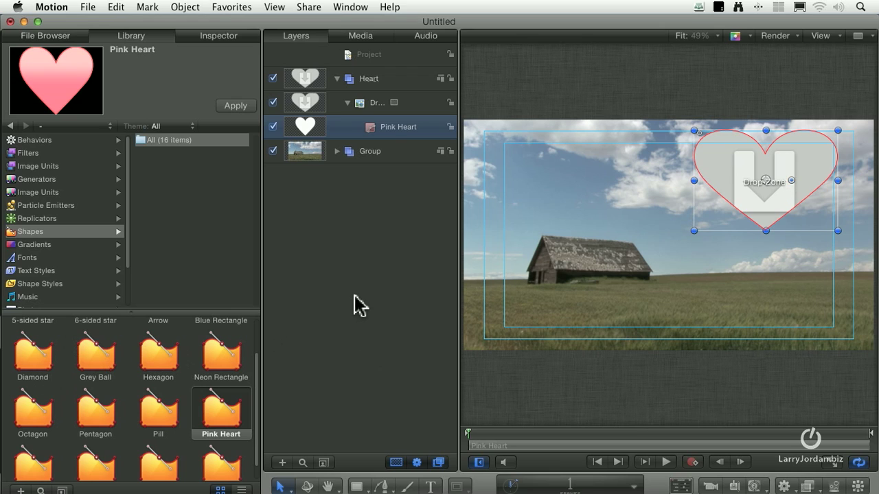
pyautogui.click(380, 81)
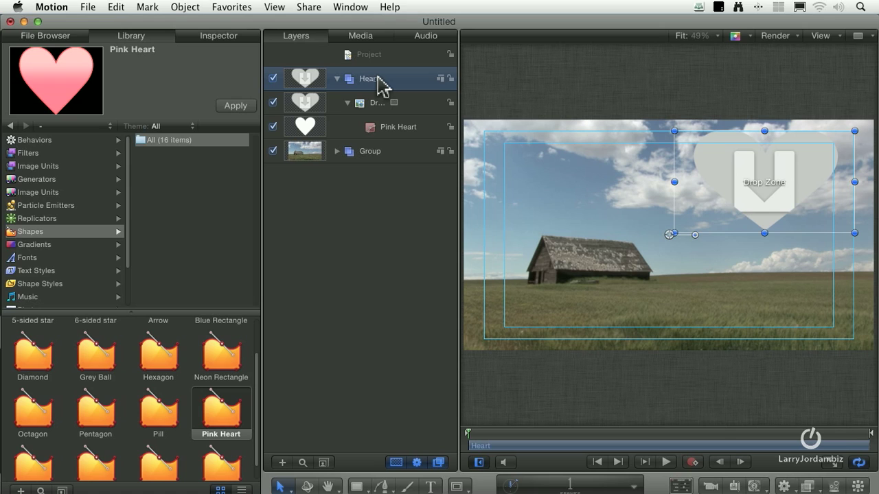
# Turn on the Heart group's drop shadow at 91.07% opacity, then hide the HUD.
pyautogui.press('F7')
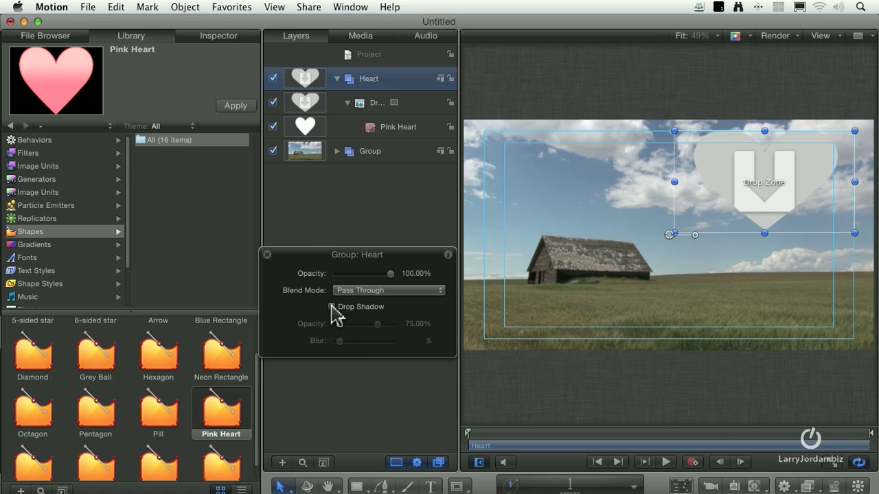
pyautogui.click(333, 308)
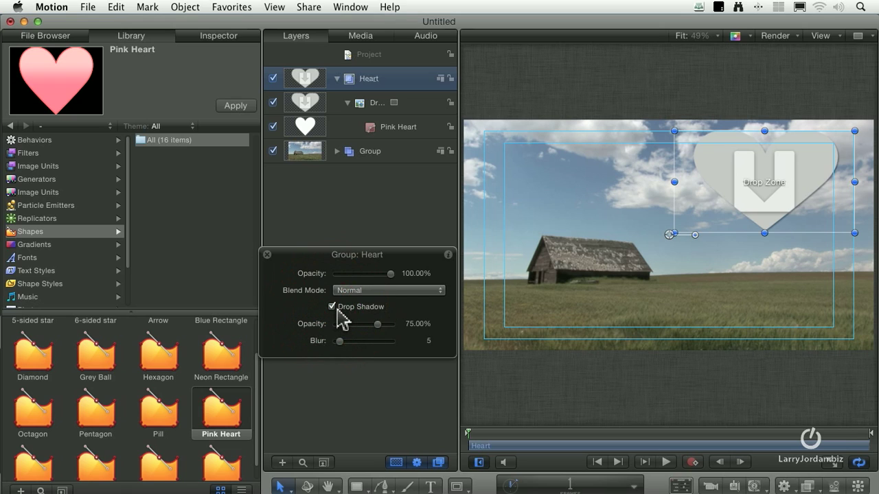
pyautogui.moveTo(378, 325); pyautogui.dragTo(389, 337)
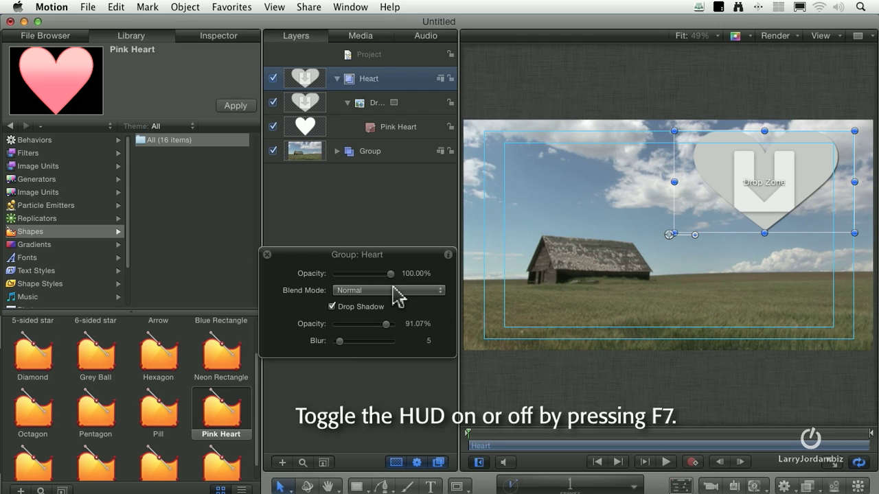
pyautogui.press('F7')
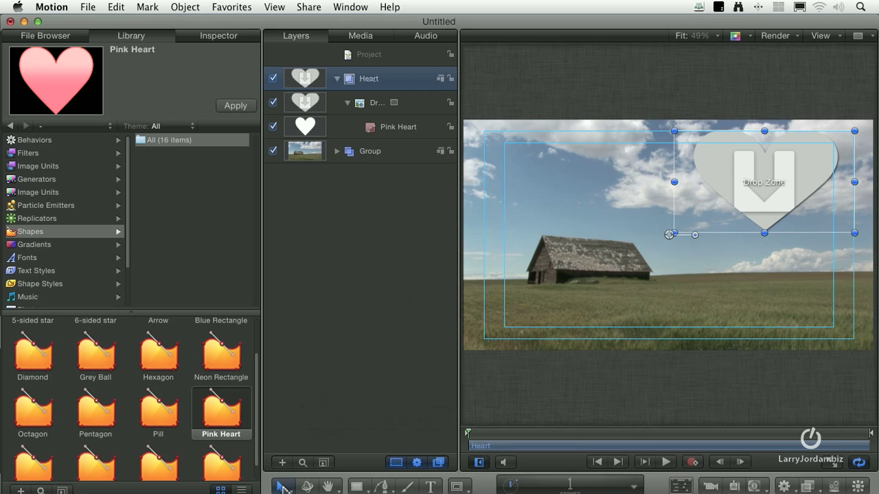
# Use the Drop Shadow tool to soften the shadow to blur 24 and offset it about distance 27, angle -74.
pyautogui.click(281, 486)
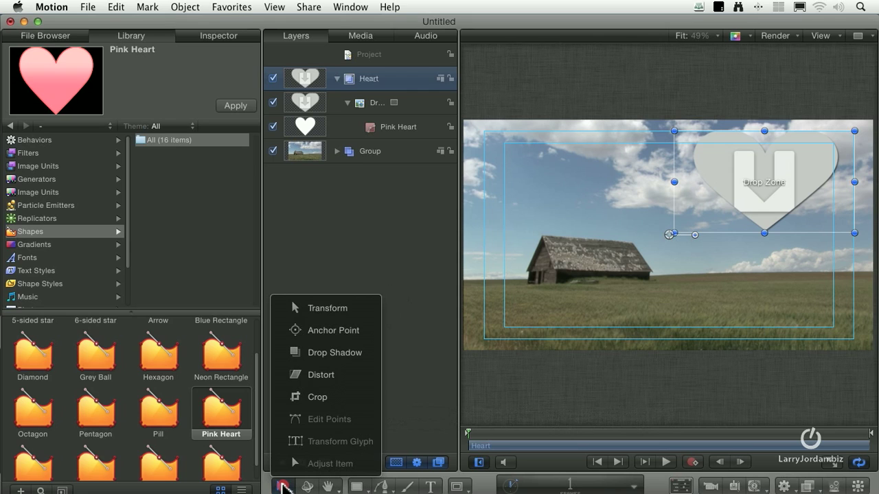
pyautogui.moveTo(282, 484); pyautogui.dragTo(365, 352)
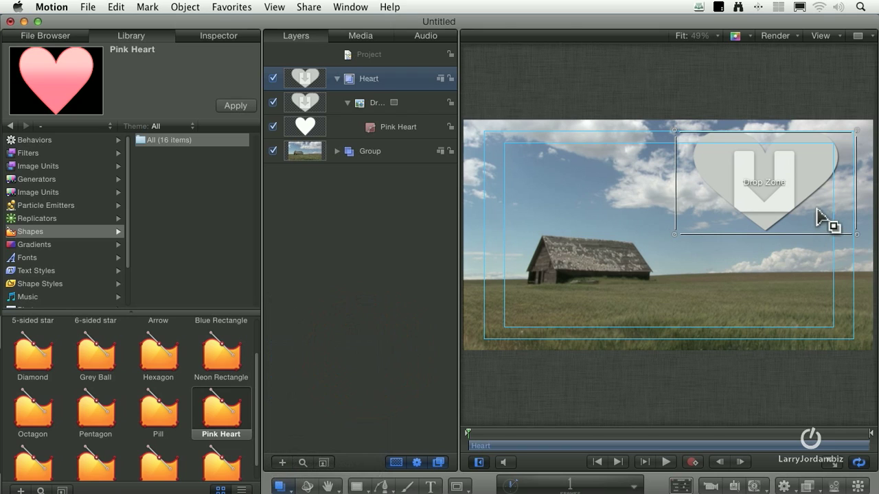
pyautogui.moveTo(824, 216); pyautogui.dragTo(821, 221)
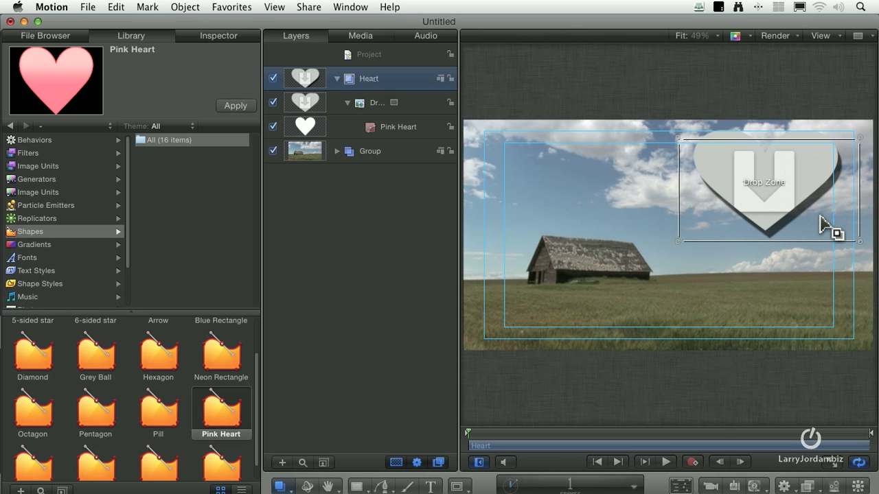
pyautogui.press('F7')
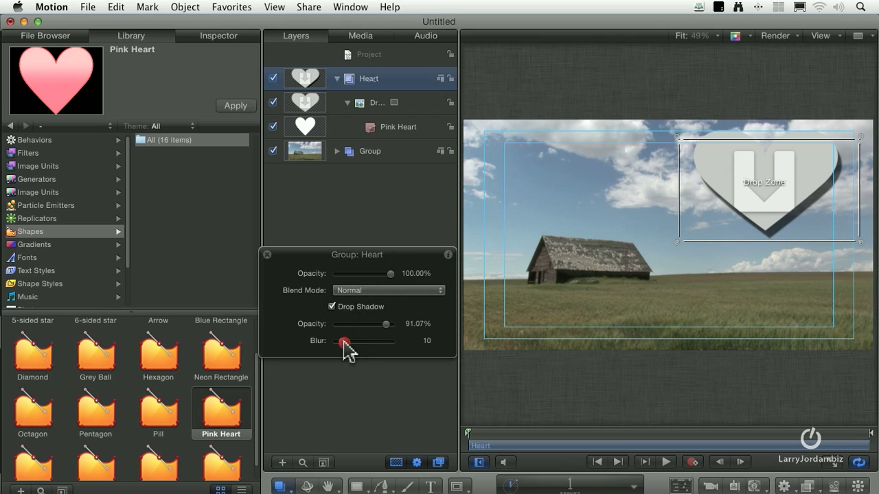
pyautogui.moveTo(345, 343)
pyautogui.mouseDown()
pyautogui.moveTo(360, 343)
pyautogui.moveTo(349, 341)
pyautogui.mouseUp()
pyautogui.moveTo(865, 134)
pyautogui.mouseDown()
pyautogui.moveTo(858, 145)
pyautogui.moveTo(863, 133)
pyautogui.mouseUp()
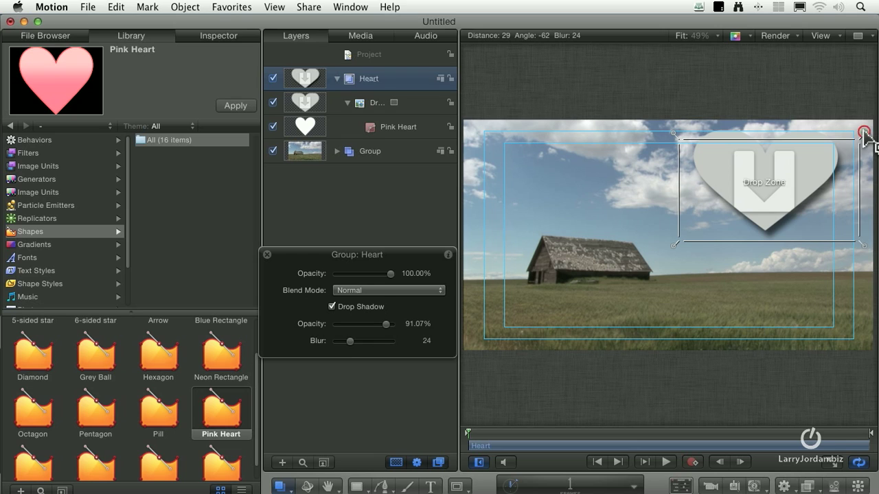
pyautogui.moveTo(864, 132); pyautogui.dragTo(825, 216)
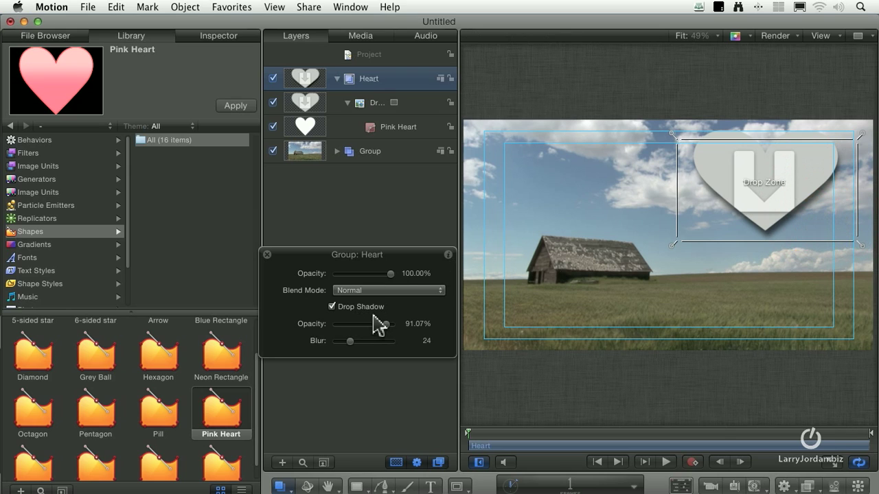
# Publish the template as 'Heart pix in pix' in the Webinars category.
pyautogui.click(268, 255)
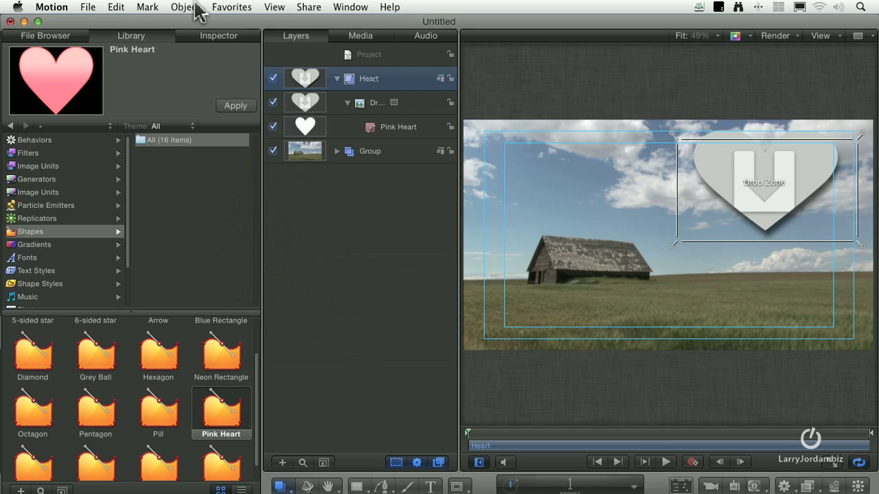
pyautogui.click(89, 7)
pyautogui.click(131, 104)
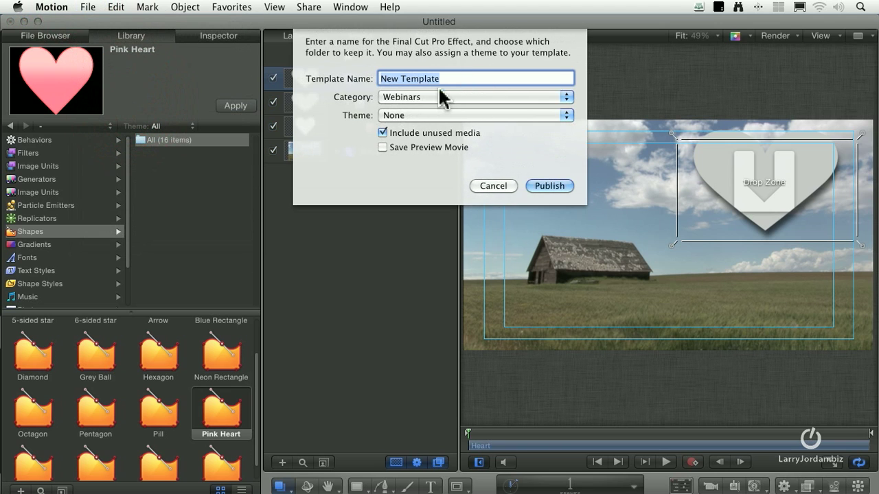
pyautogui.write('Heart m')
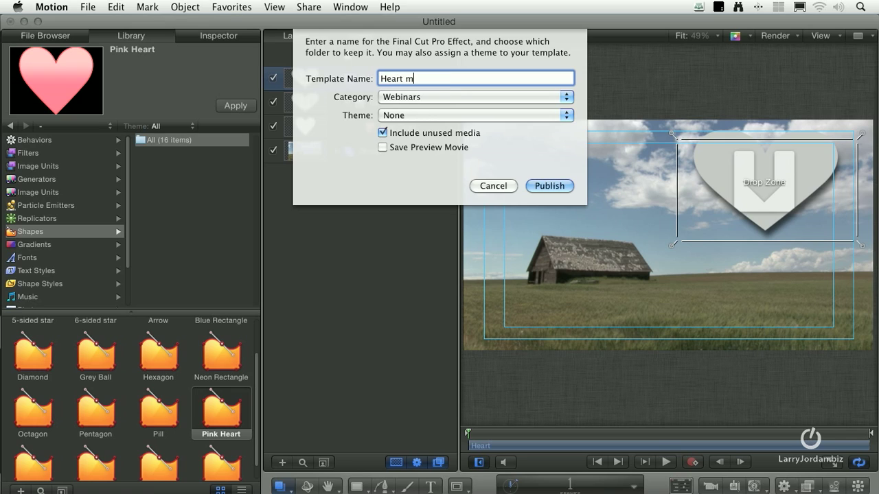
pyautogui.press('BackSpace')
pyautogui.write('pix in pix')
pyautogui.click(557, 187)
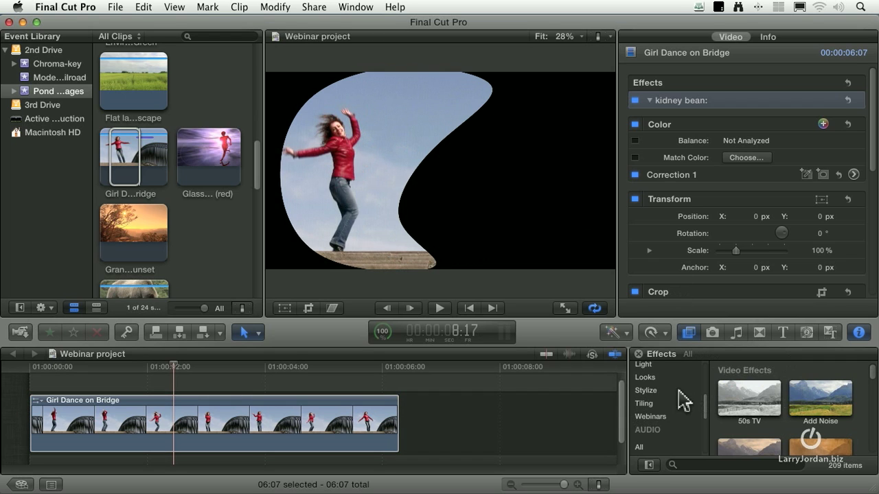
# Show the Webinars effects and delete the Girl Dance on Bridge clip from the timeline.
pyautogui.click(658, 416)
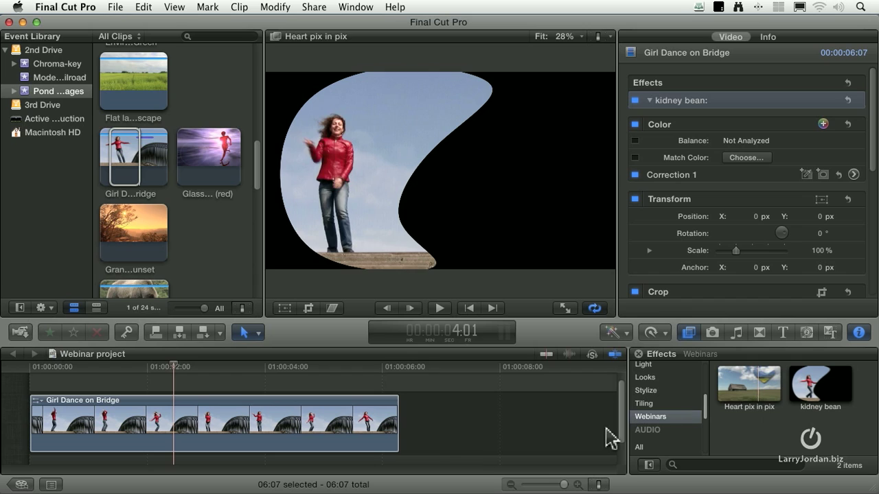
pyautogui.click(344, 436)
pyautogui.press('Delete')
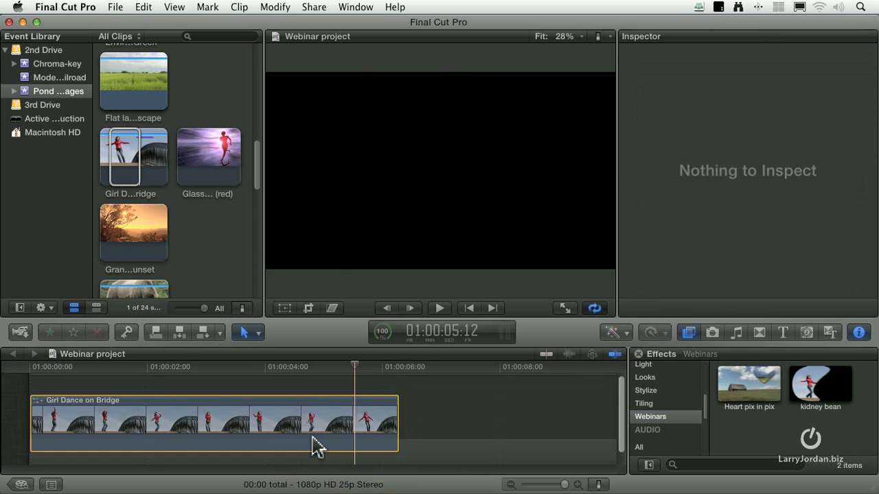
# Append a short marked range of the Barn in wheat fields clip to the timeline.
pyautogui.scroll(5, 138, 142)
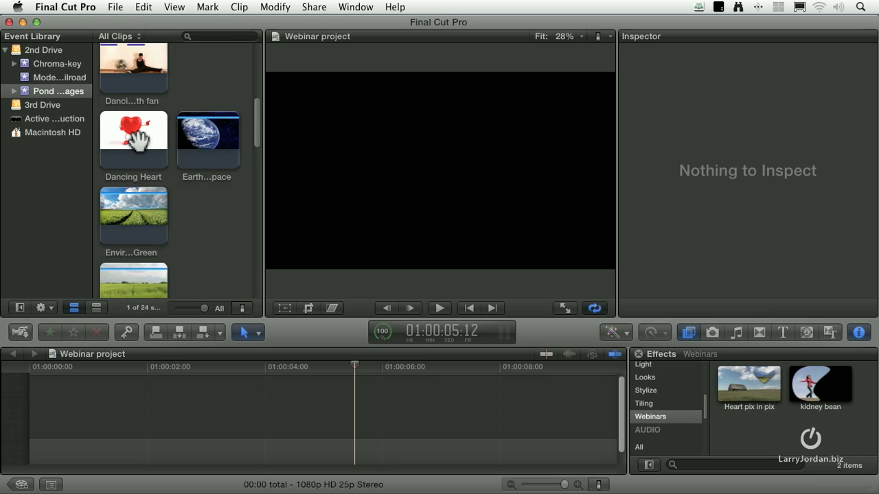
pyautogui.scroll(3, 138, 142)
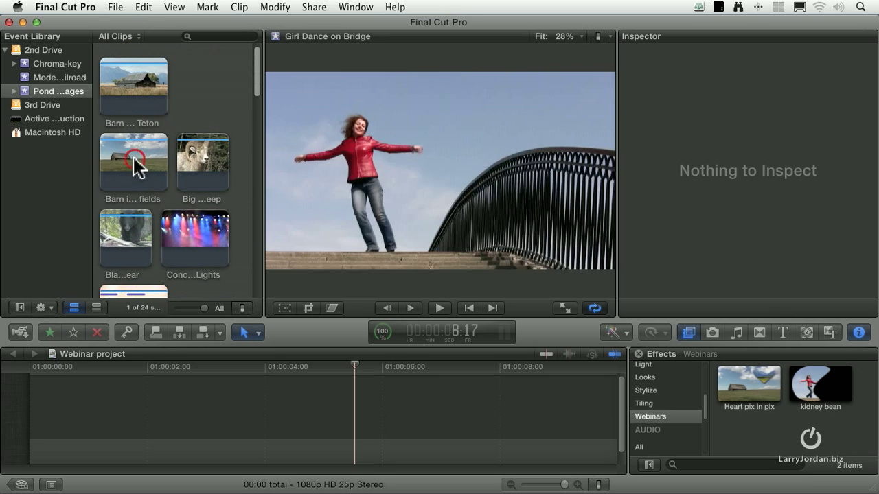
pyautogui.click(109, 160)
pyautogui.moveTo(110, 159); pyautogui.dragTo(131, 158)
pyautogui.press('e')
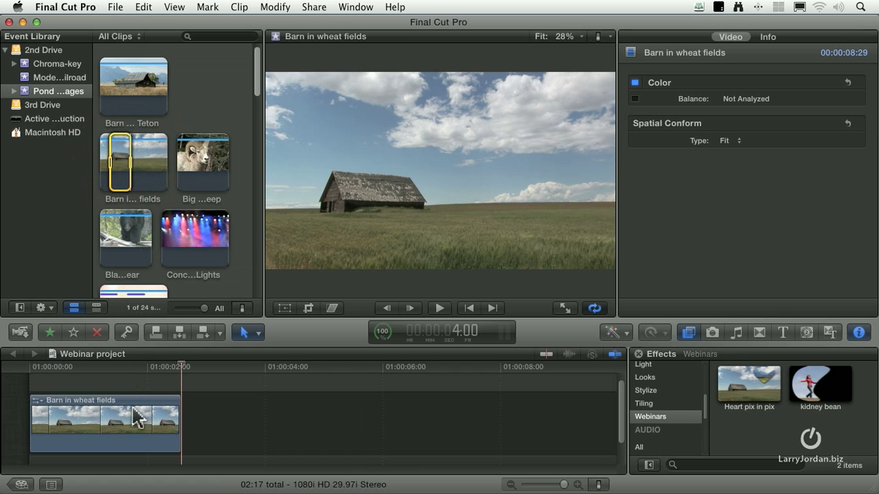
# Zoom the timeline to fit and drop the Heart pix in pix effect onto the barn clip.
pyautogui.click(109, 368)
pyautogui.hotkey('shift', 'z')
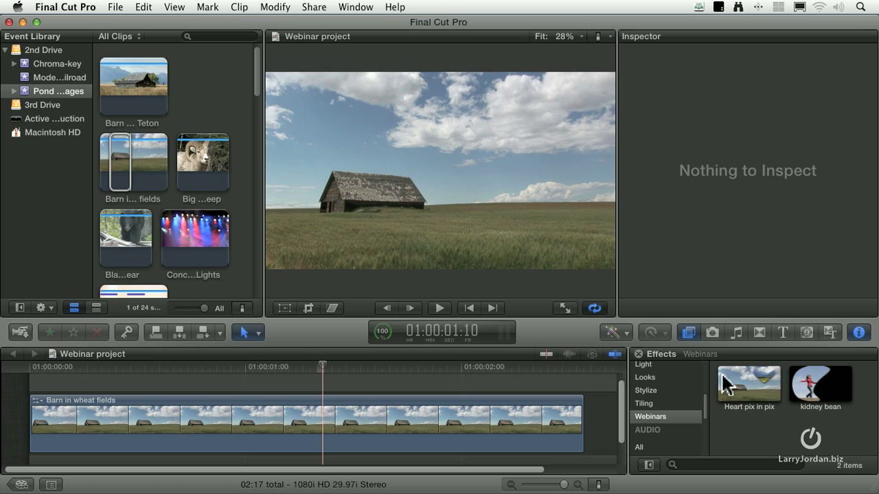
pyautogui.moveTo(729, 384); pyautogui.dragTo(300, 410)
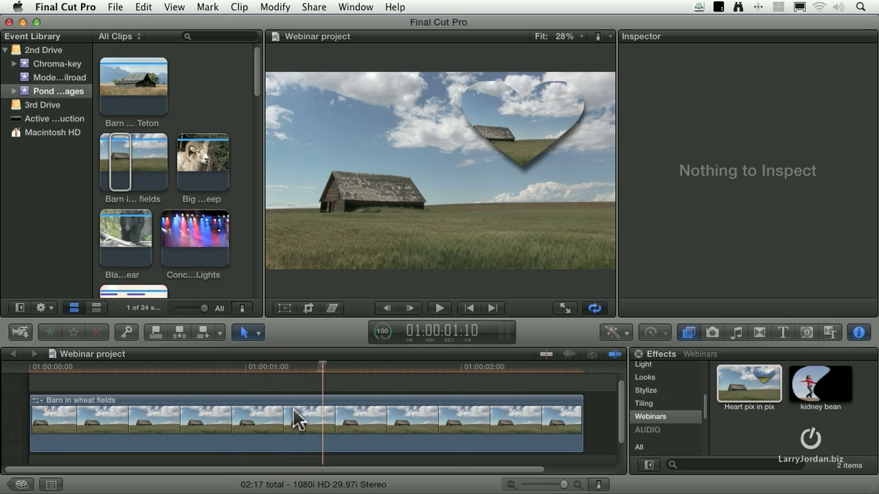
# Set the heart effect's Drop Zone source to the Youth Culture clip and apply it.
pyautogui.click(510, 417)
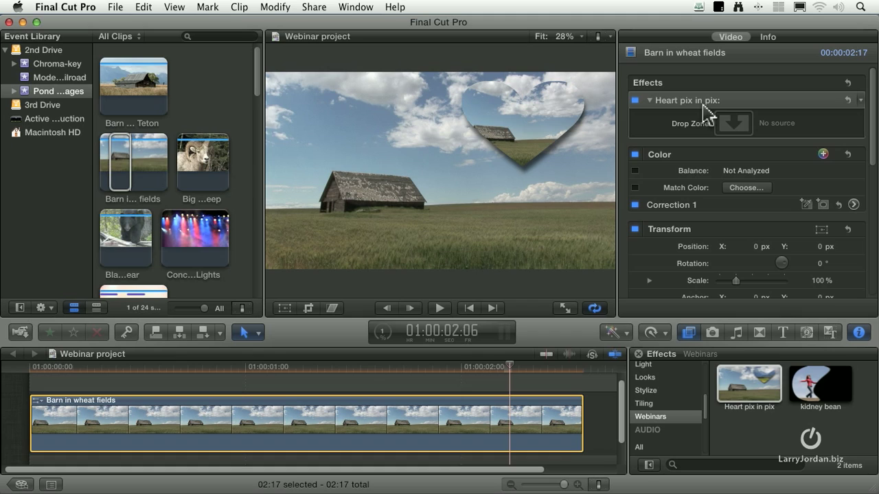
pyautogui.click(735, 122)
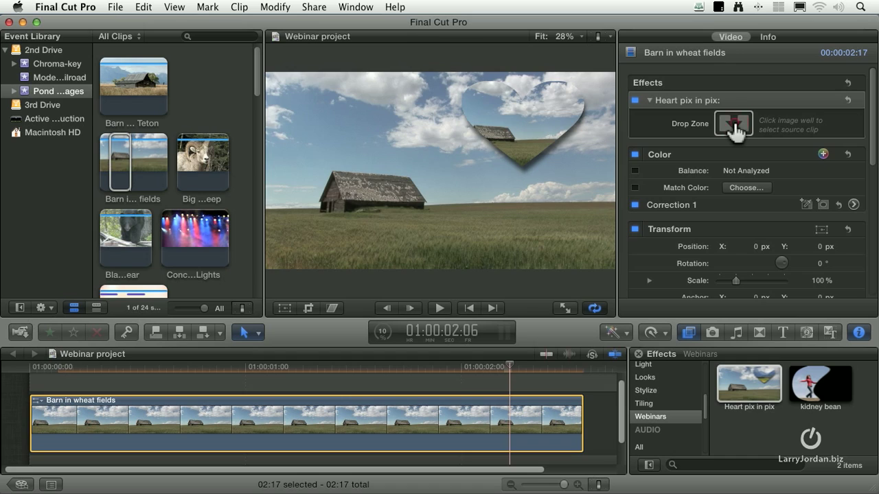
pyautogui.click(734, 123)
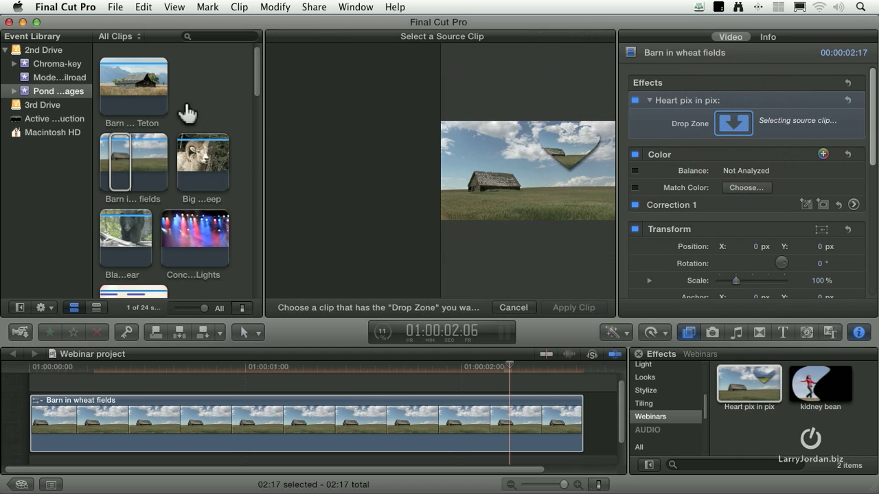
pyautogui.scroll(-10, 187, 114)
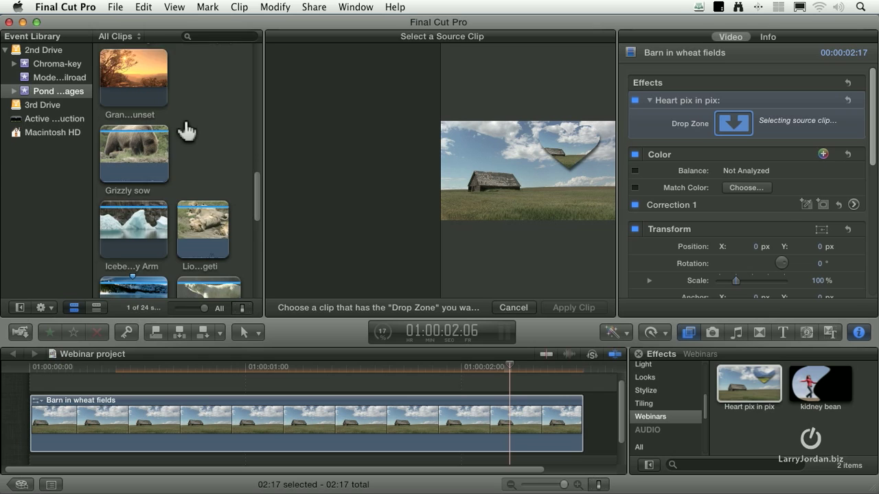
pyautogui.scroll(-15, 187, 130)
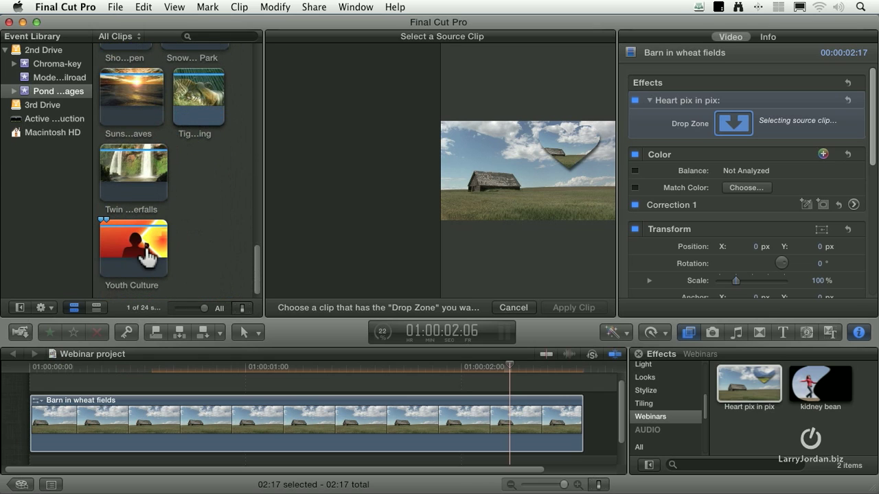
pyautogui.click(135, 249)
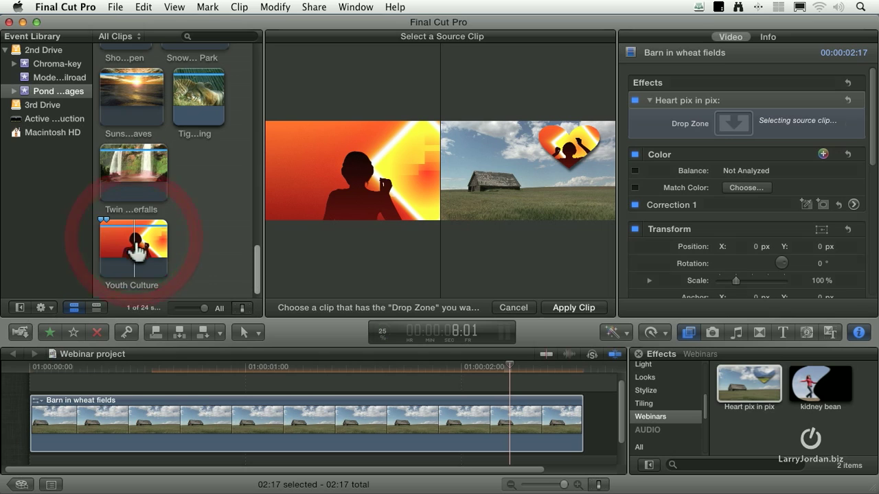
pyautogui.click(590, 309)
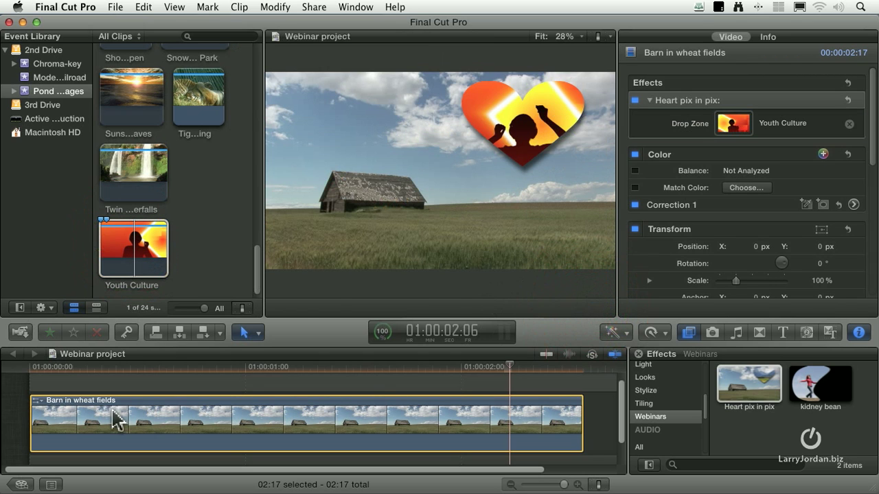
pyautogui.click(32, 370)
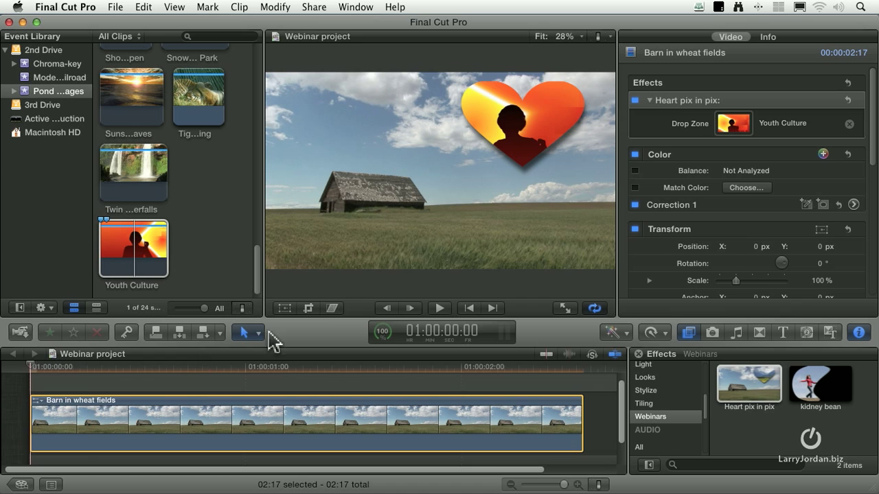
pyautogui.press('space')
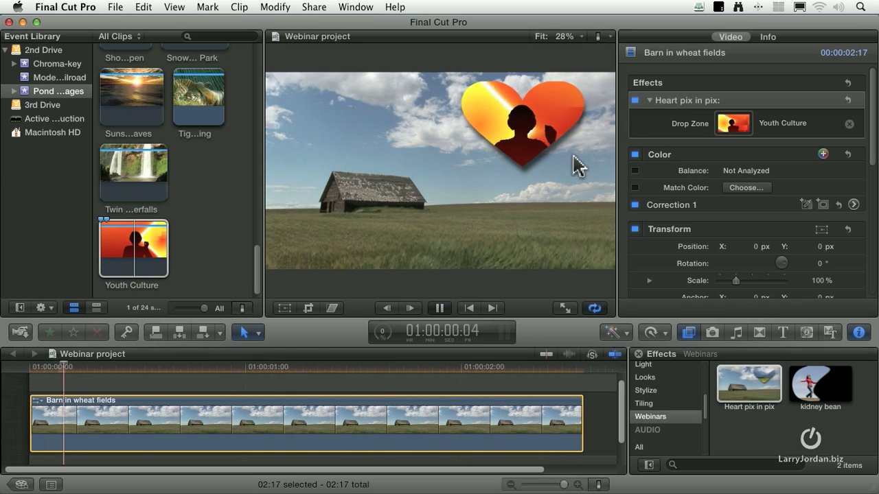
pyautogui.press('space')
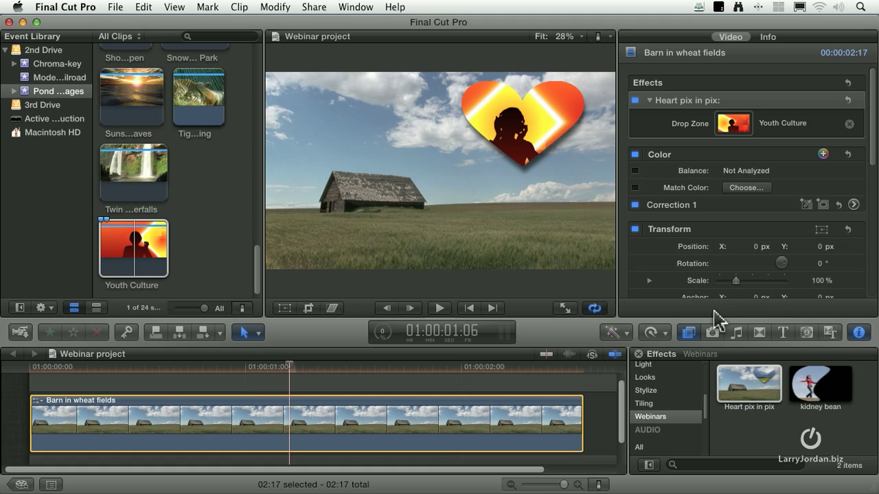
# Open the Heart pix in pix effect template in Motion from the Effects browser.
pyautogui.rightClick(737, 376)
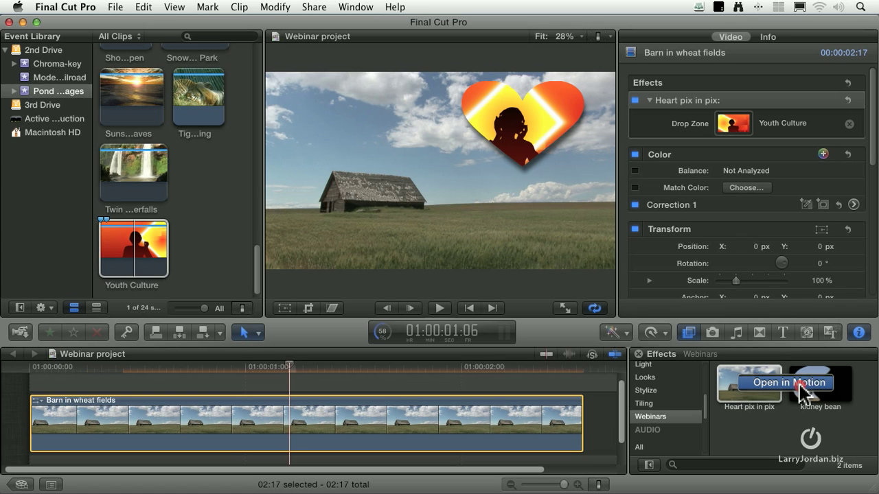
pyautogui.click(801, 393)
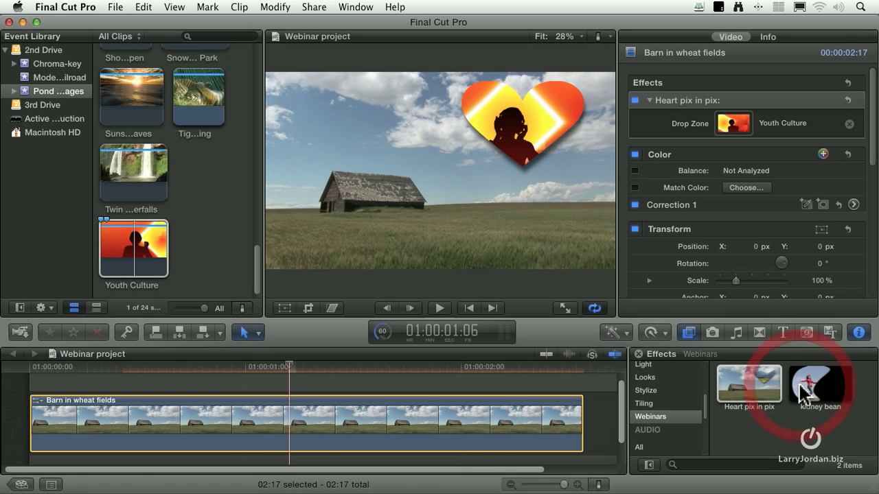